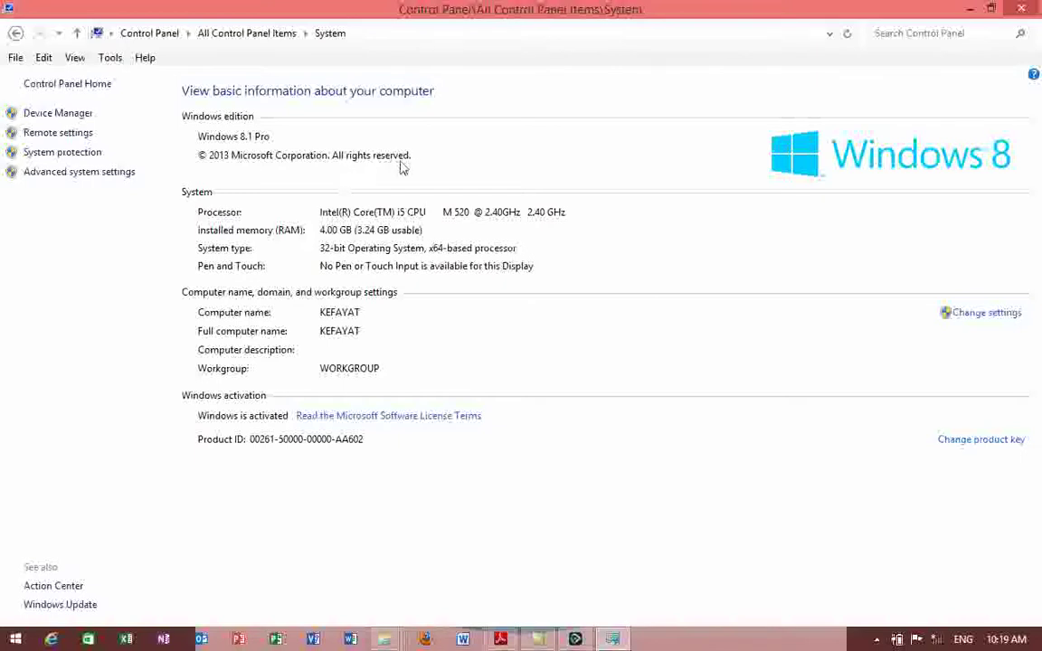
# Step: Return to the list of all Control Panel items and open BitLocker Drive Encryption
pyautogui.click(990, 11)
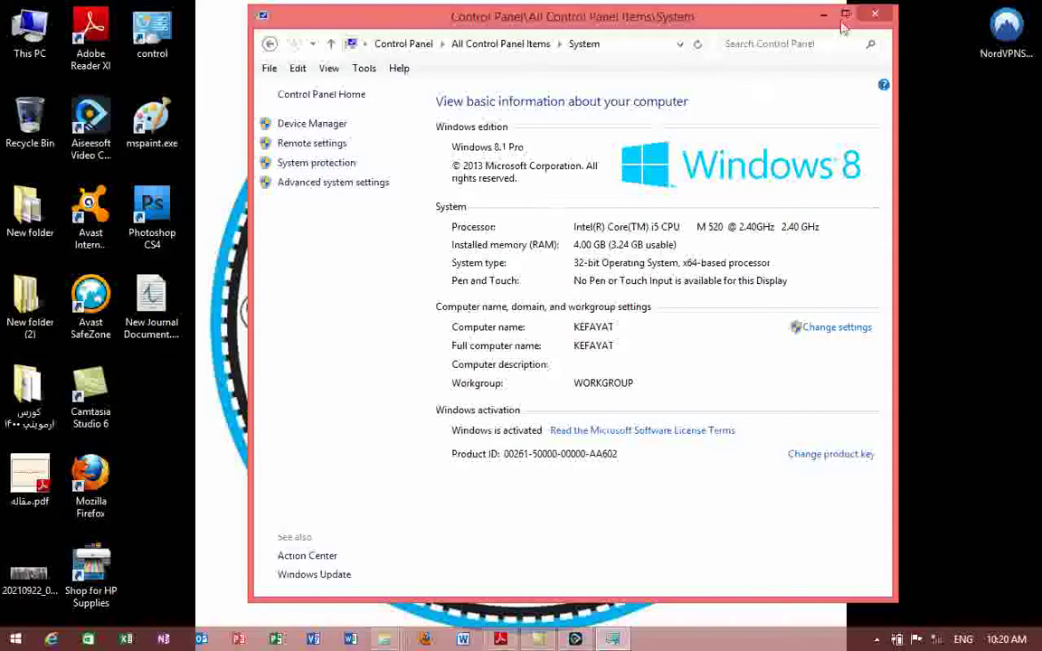
pyautogui.doubleClick(759, 12)
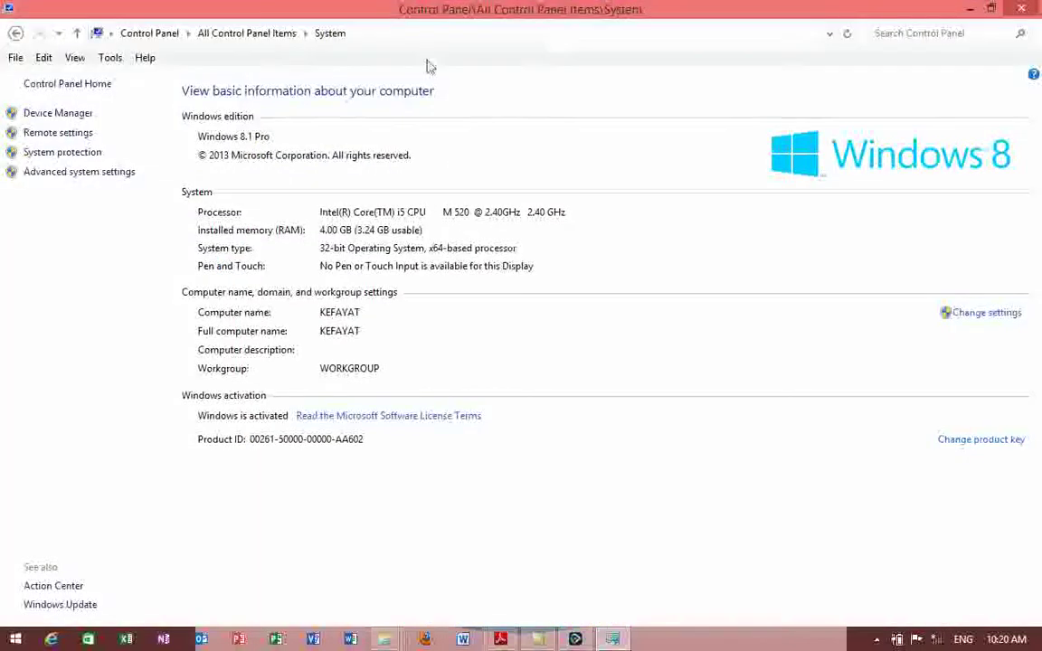
pyautogui.click(16, 33)
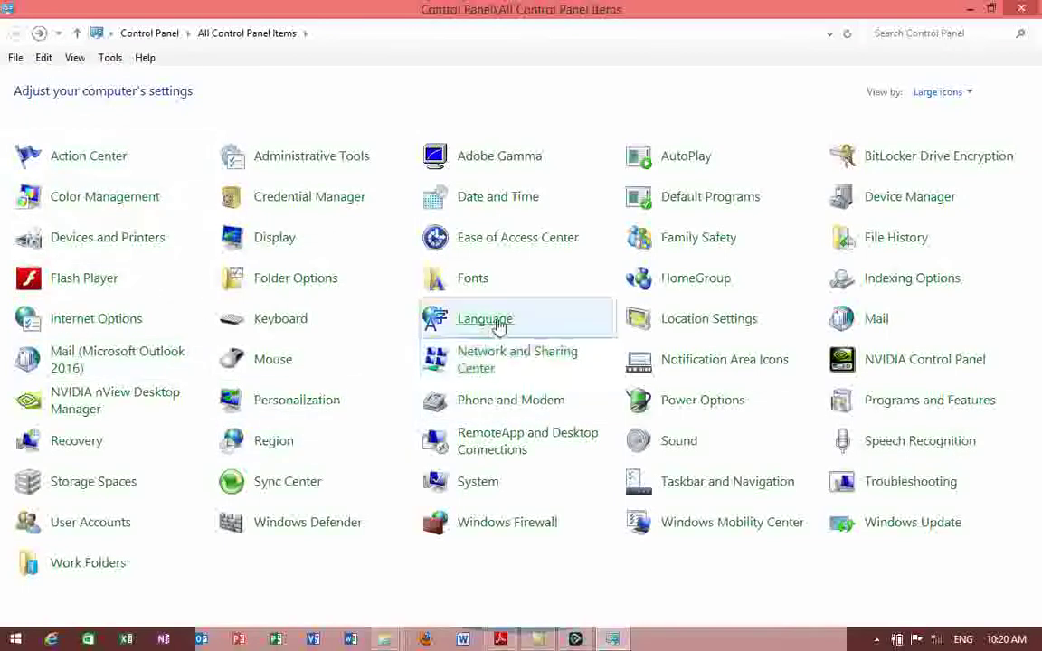
pyautogui.click(921, 161)
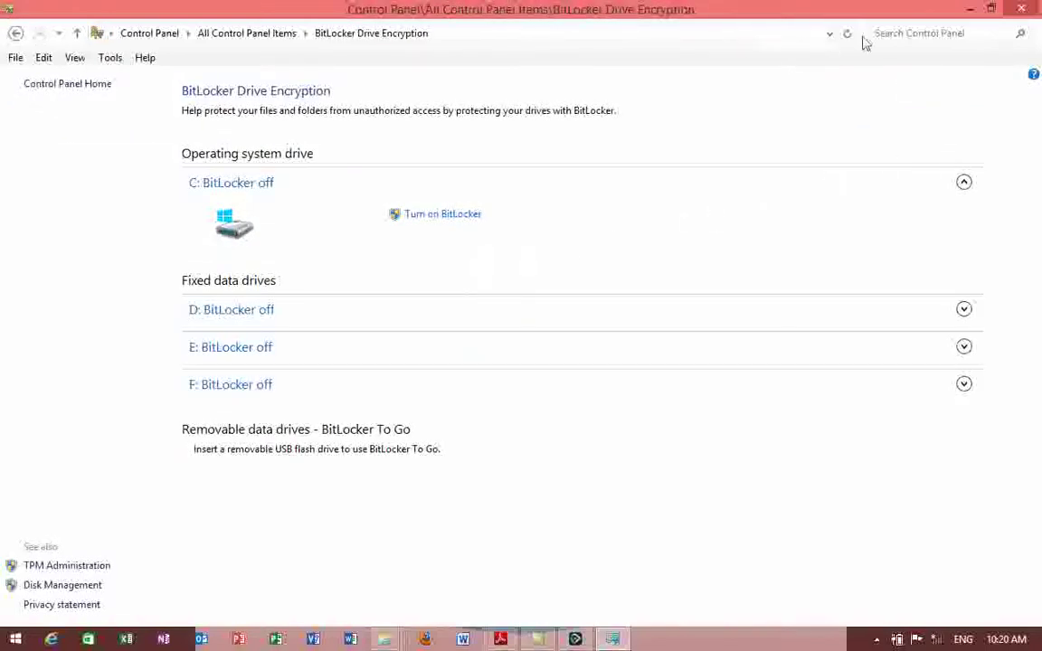
# Step: Widen the restored window across most of the desktop and try to turn on BitLocker for operating system drive C:
pyautogui.click(990, 11)
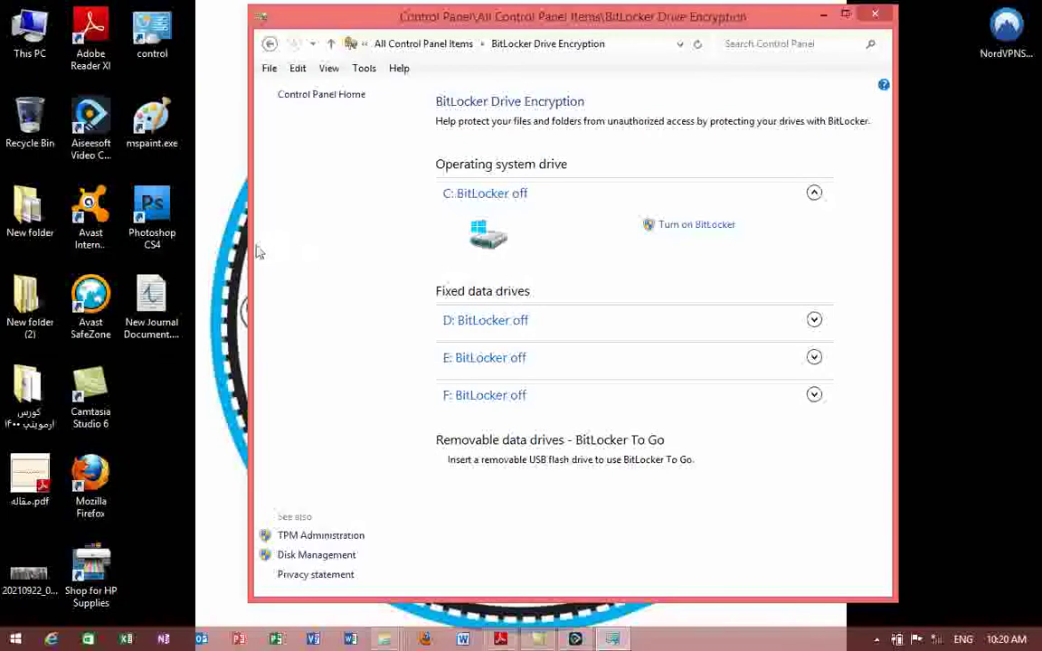
pyautogui.press('super+Right')
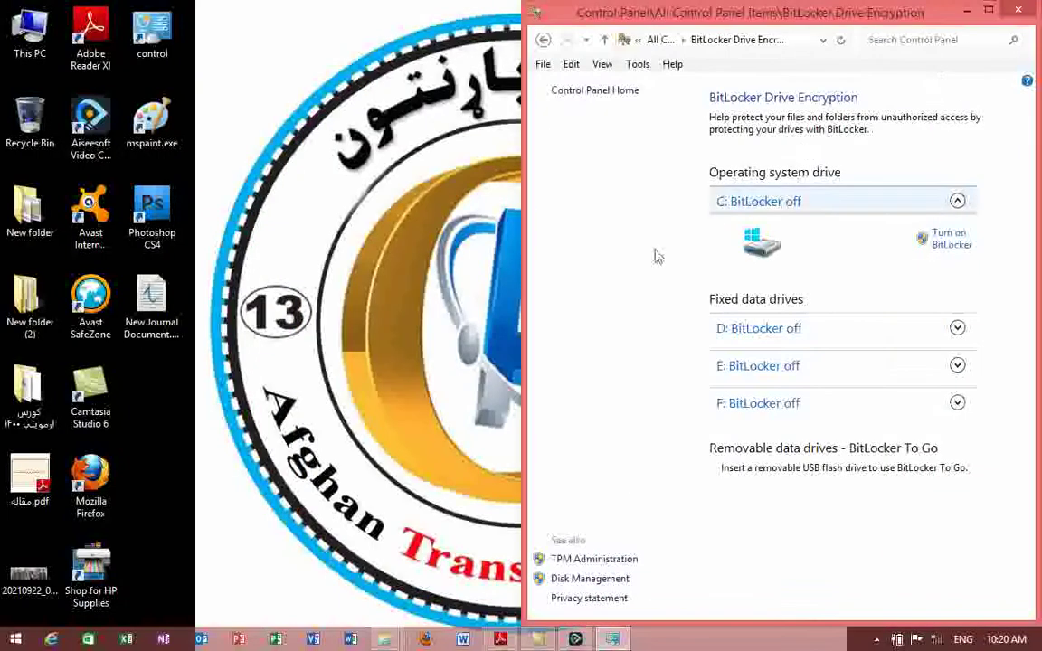
pyautogui.moveTo(524, 319); pyautogui.dragTo(167, 322)
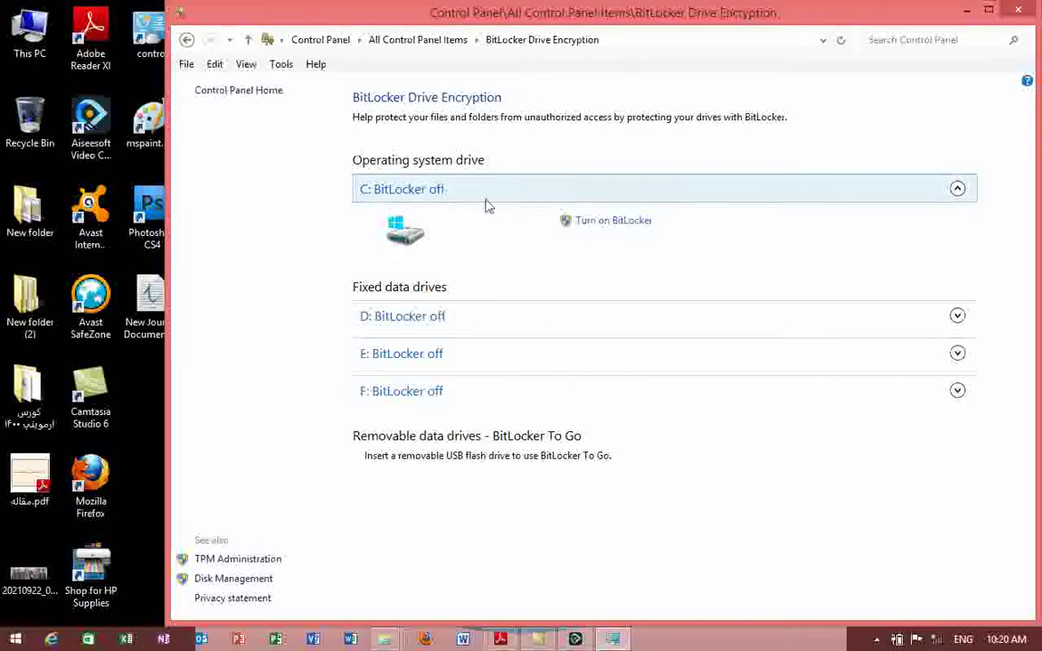
pyautogui.click(618, 226)
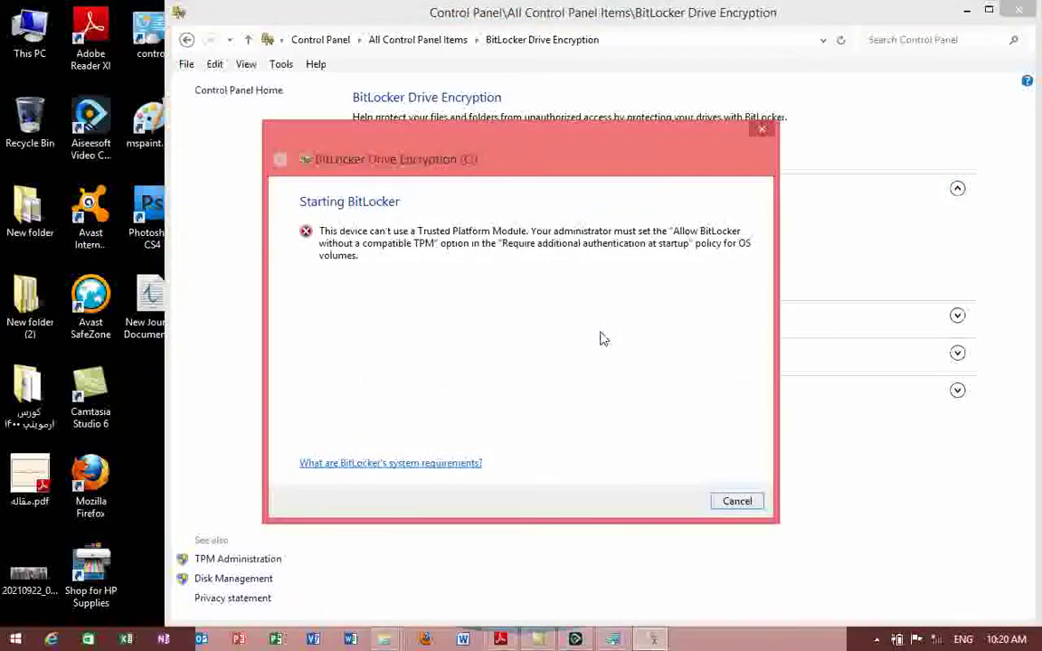
pyautogui.click(749, 507)
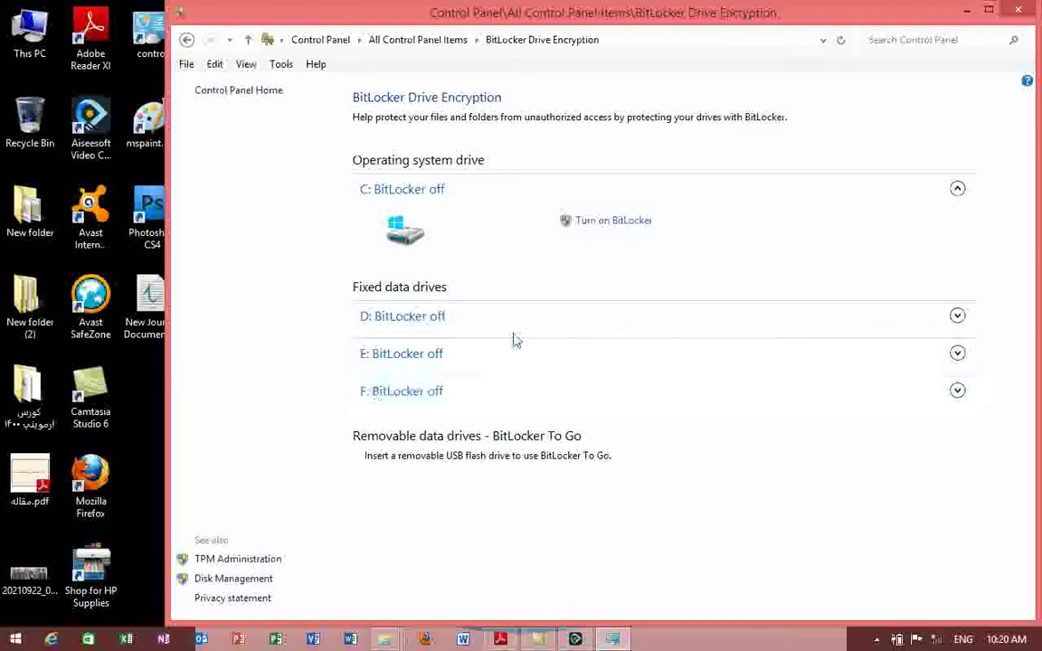
# Step: Start BitLocker setup for fixed data drive D:, choose unlocking with a password, and cancel the setup
pyautogui.click(562, 321)
pyautogui.click(604, 352)
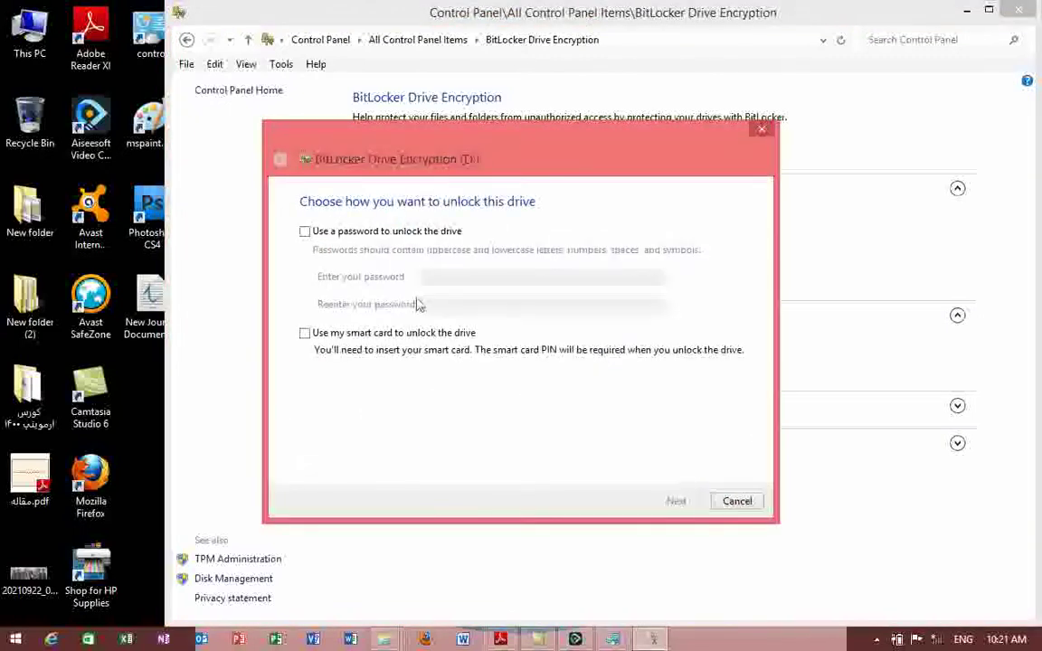
pyautogui.click(306, 233)
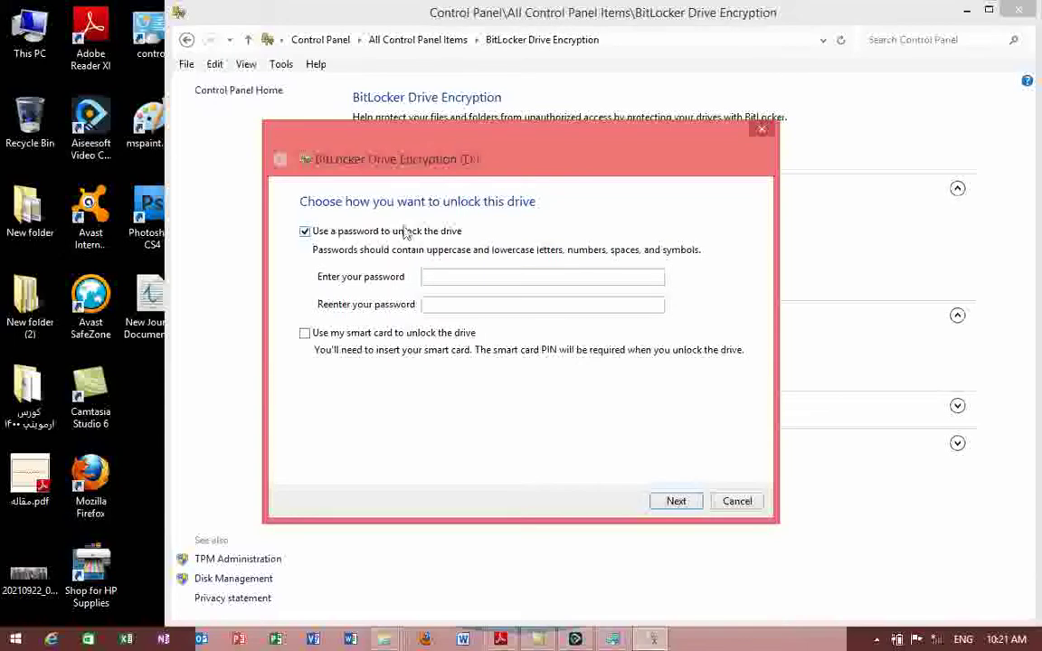
pyautogui.click(451, 277)
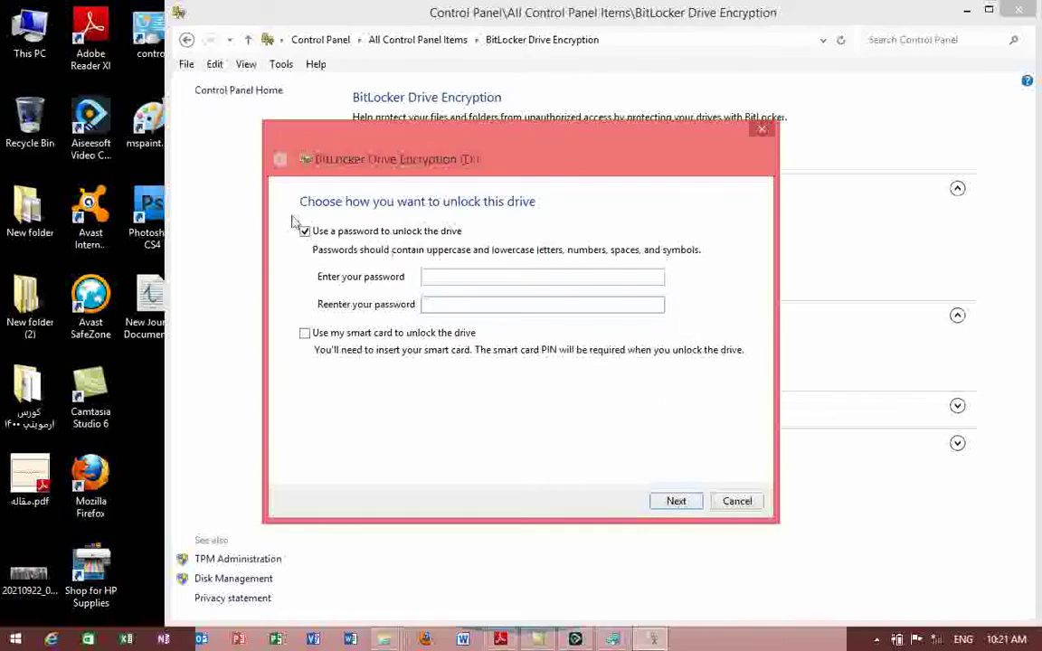
pyautogui.click(439, 275)
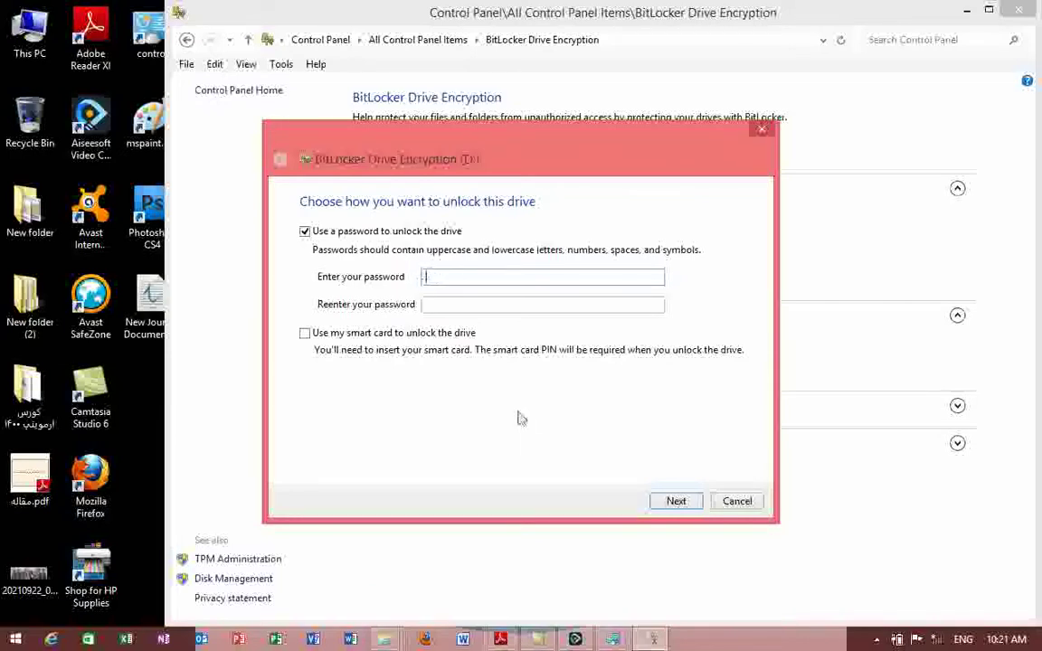
pyautogui.click(739, 503)
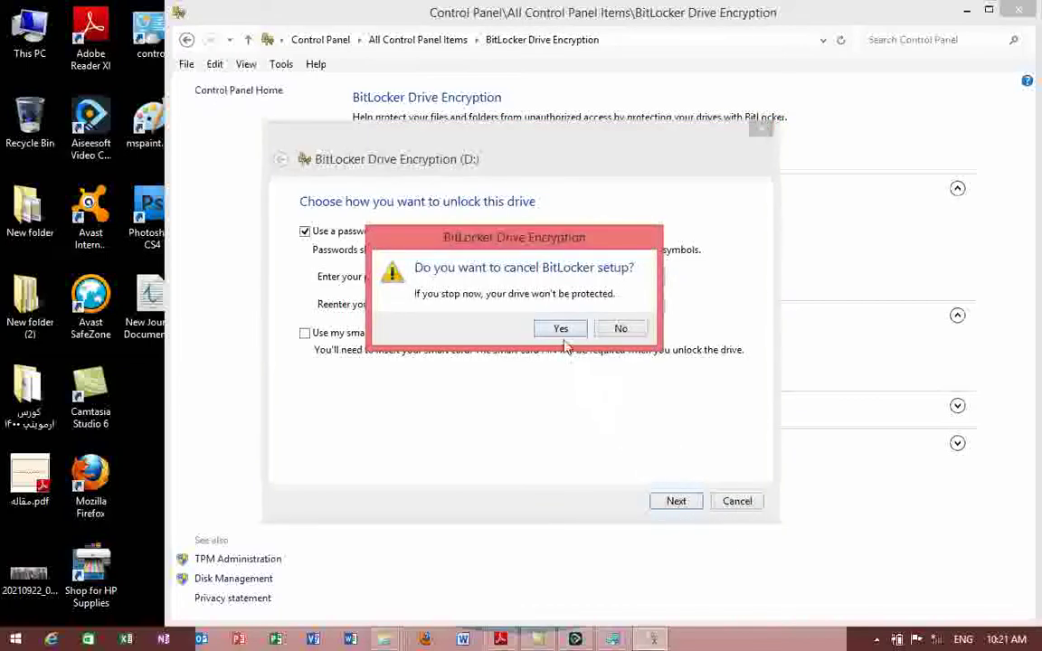
pyautogui.click(562, 329)
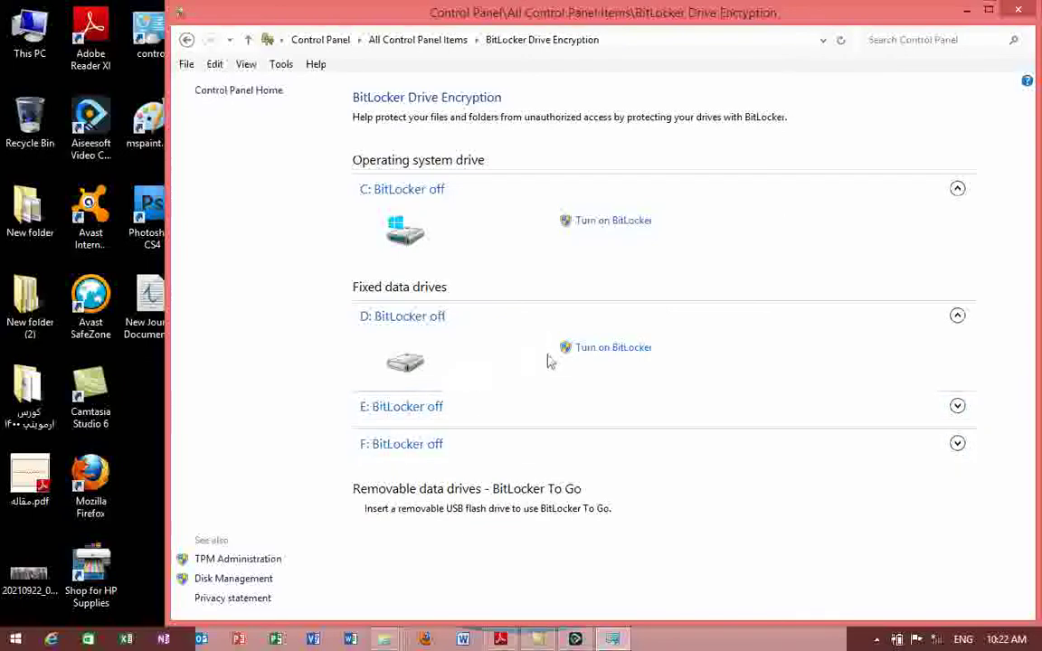
# Step: Go back to all Control Panel items in a maximized window and open Devices and Printers
pyautogui.click(186, 40)
pyautogui.moveTo(421, 10); pyautogui.dragTo(453, 3)
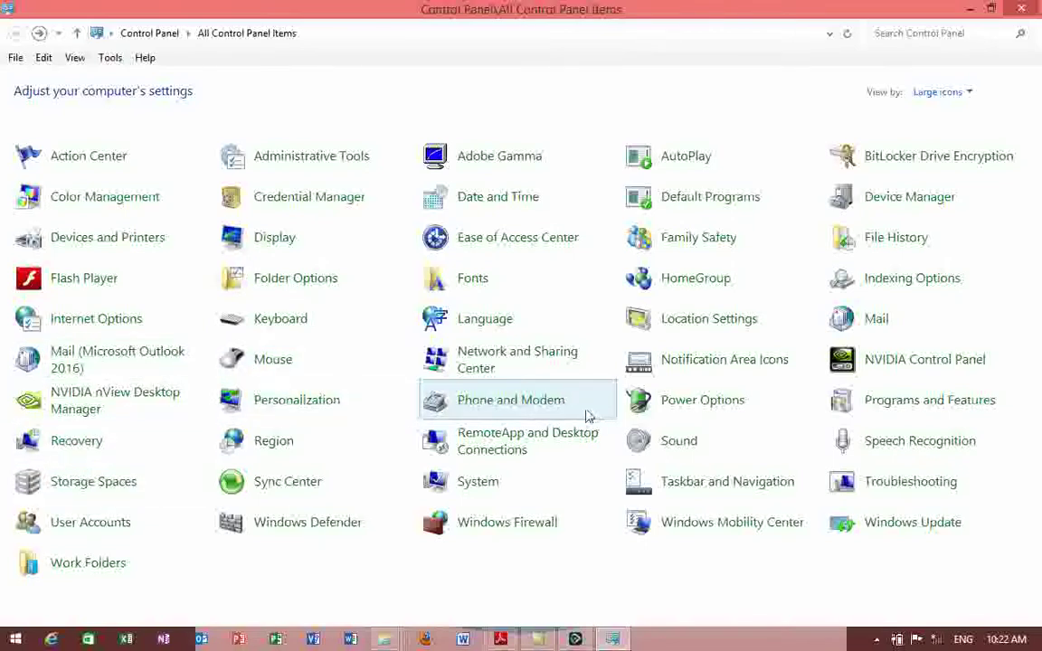
pyautogui.click(93, 246)
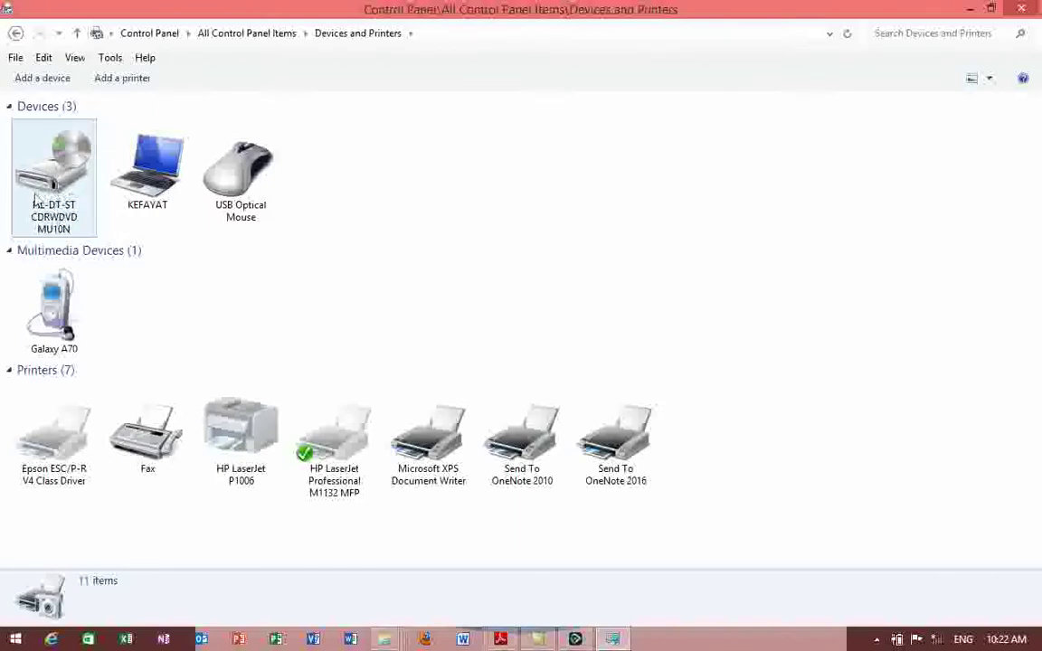
# Step: View the details of the laptop in the Devices group
pyautogui.click(142, 186)
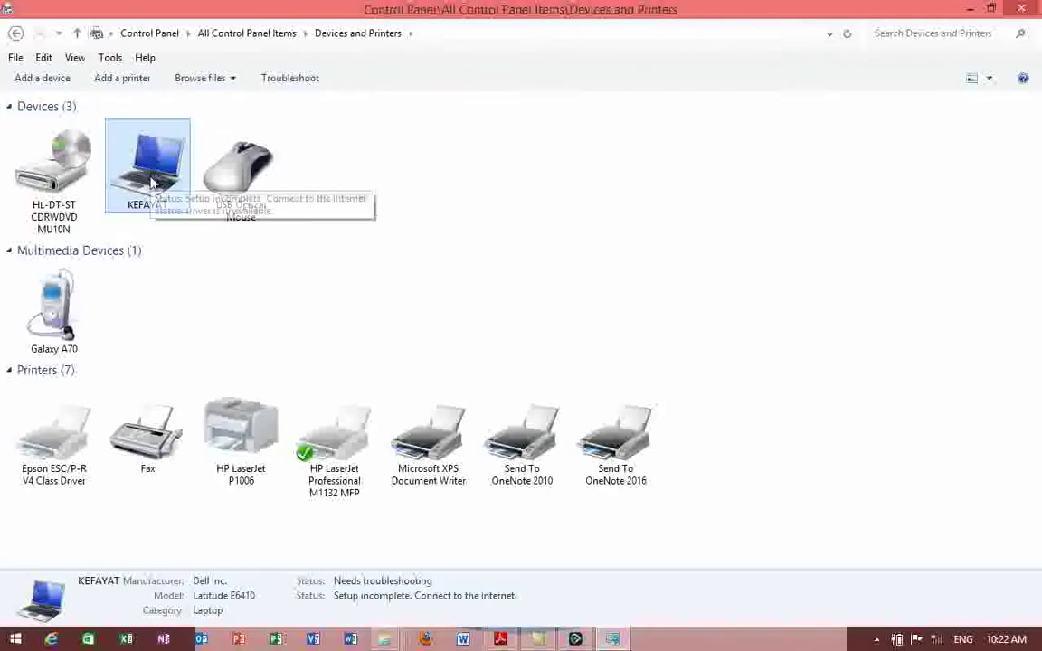
pyautogui.click(206, 172)
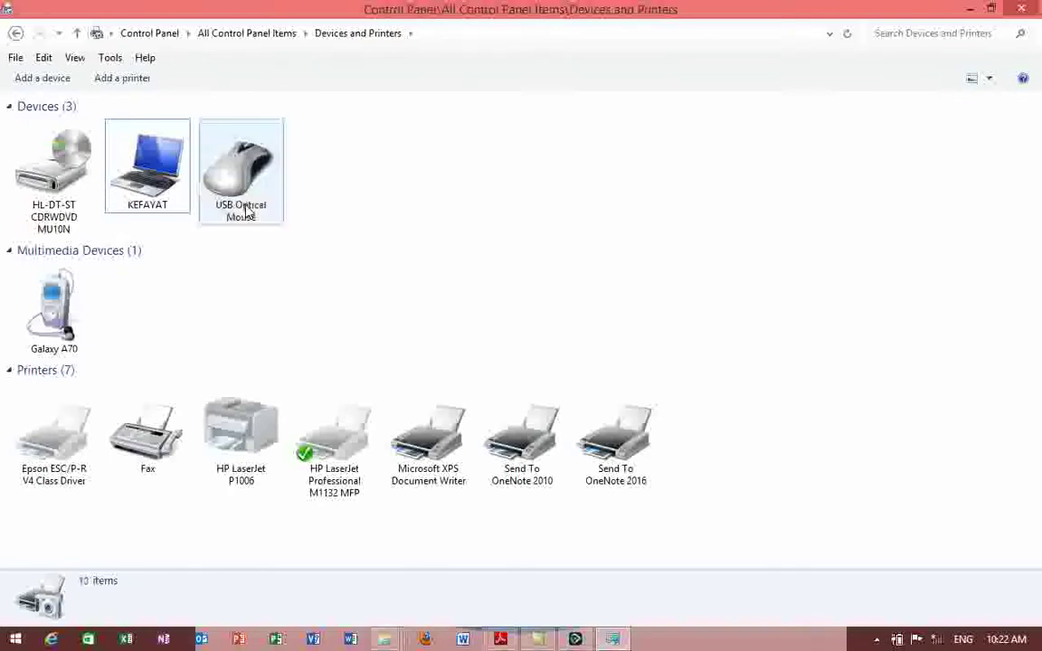
pyautogui.click(878, 639)
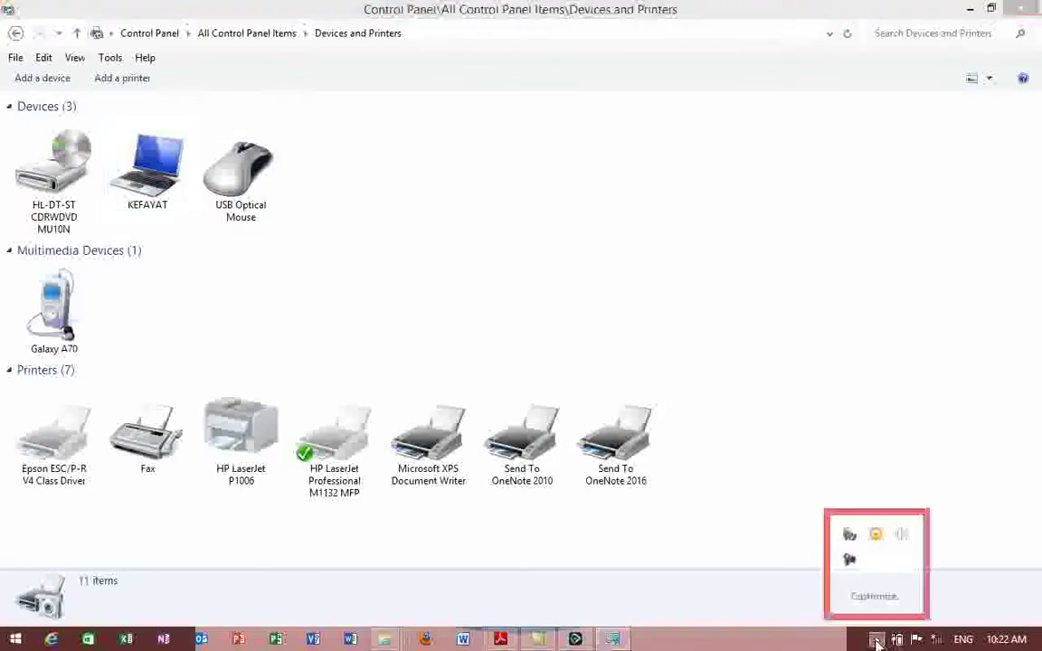
pyautogui.click(850, 562)
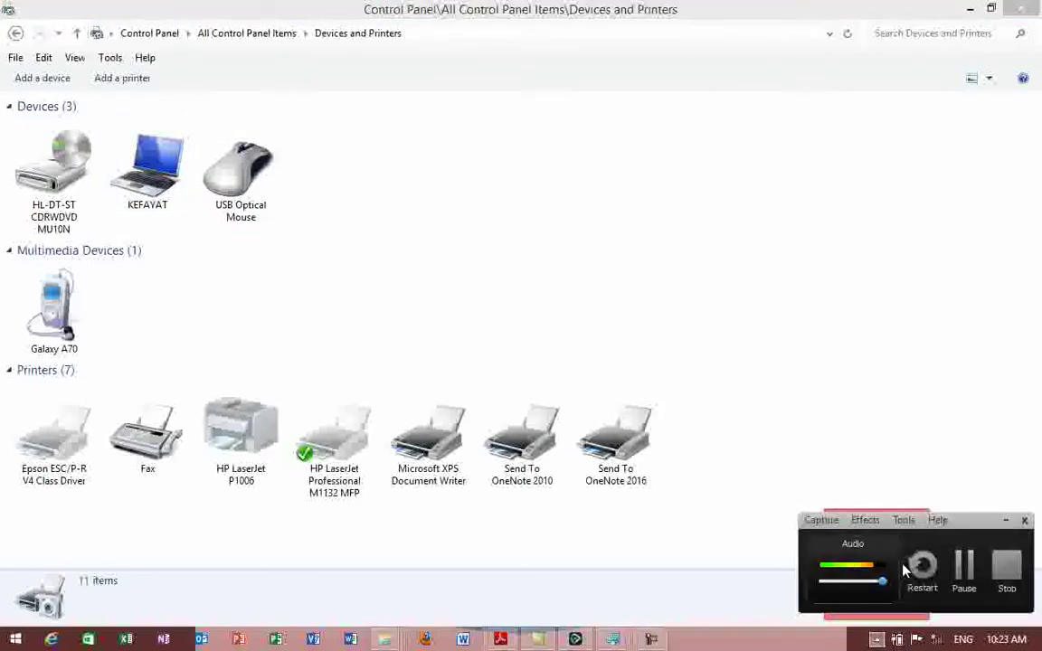
pyautogui.click(966, 575)
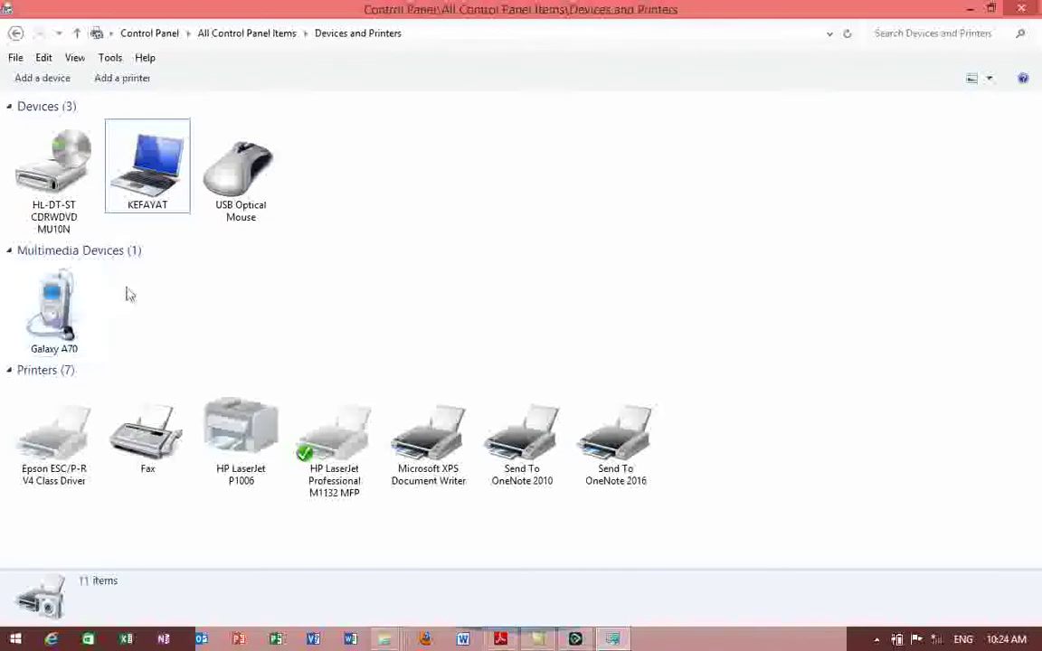
# Step: View the details of the USB Optical Mouse, the Galaxy A70, the HL-DT-ST optical drive and the laptop
pyautogui.click(226, 199)
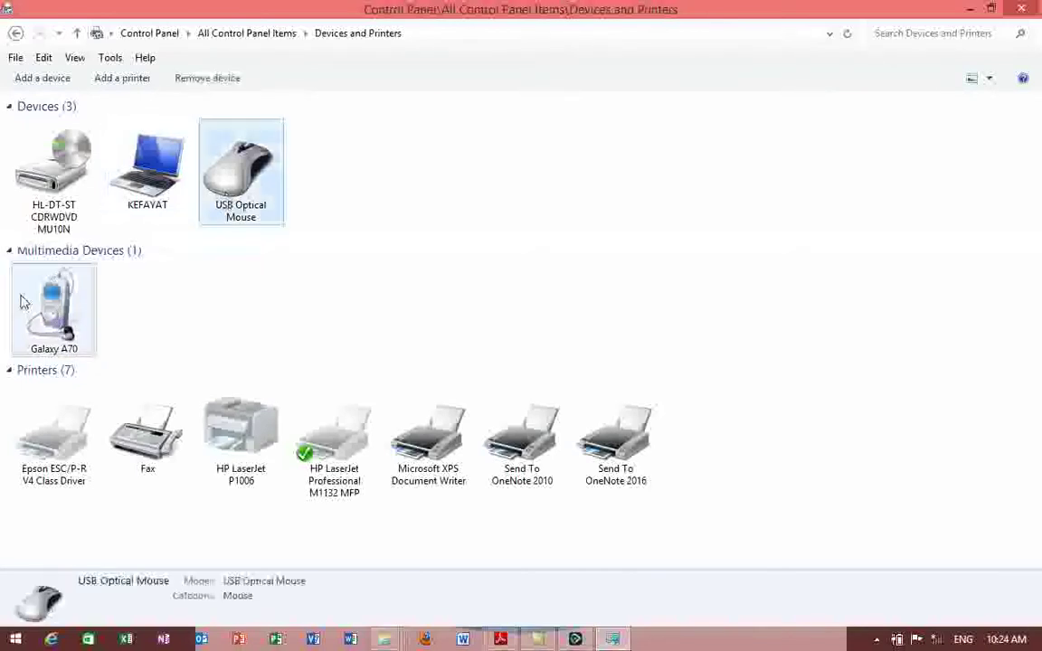
pyautogui.click(84, 313)
pyautogui.click(56, 194)
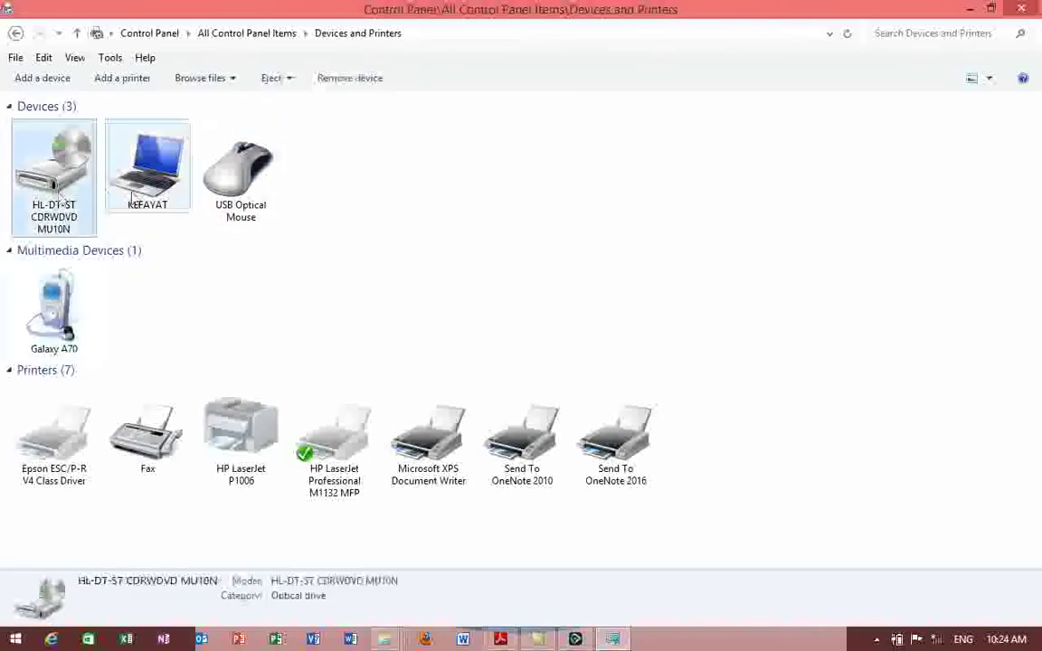
pyautogui.click(144, 168)
pyautogui.click(203, 181)
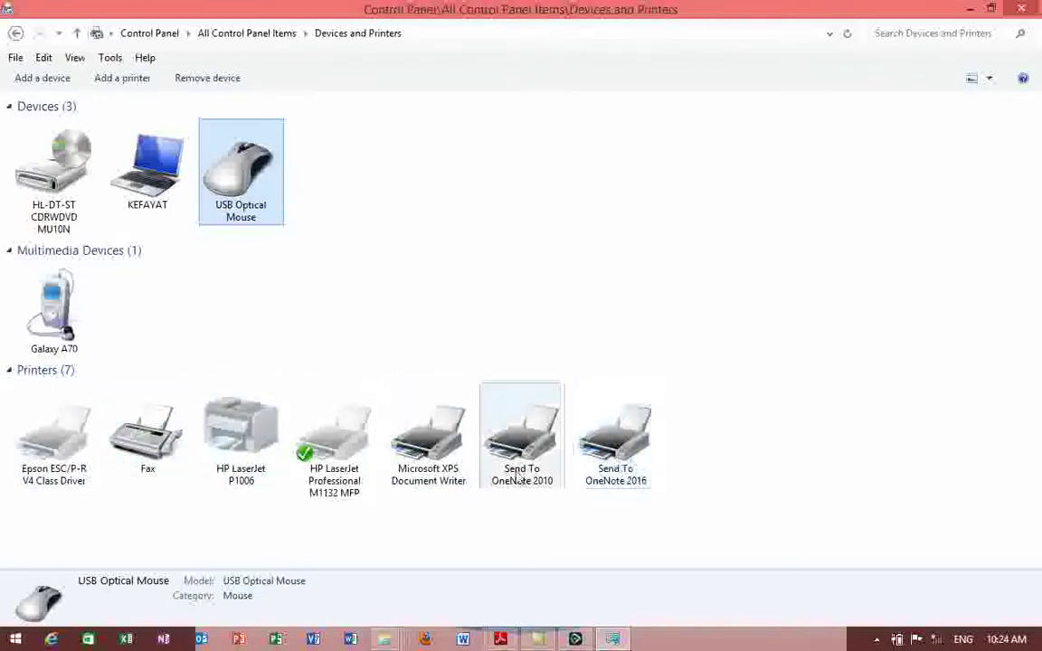
# Step: Check the details of the HP LaserJet Professional M1132 MFP and HP LaserJet P1006 printers, and return to all Control Panel items
pyautogui.moveTo(328, 484)
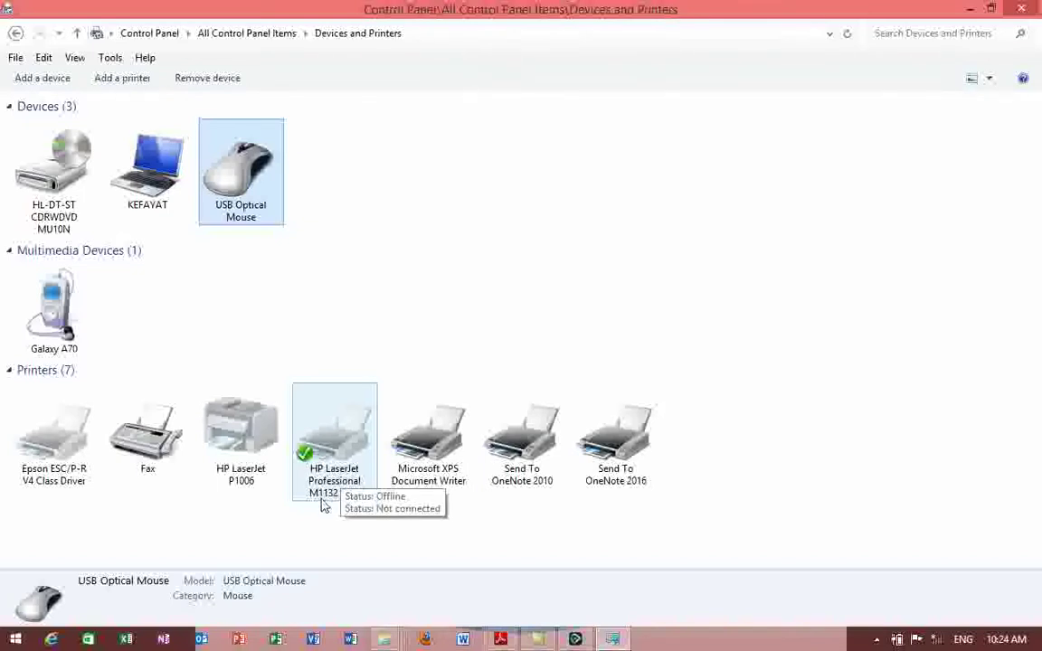
pyautogui.click(344, 526)
pyautogui.click(365, 484)
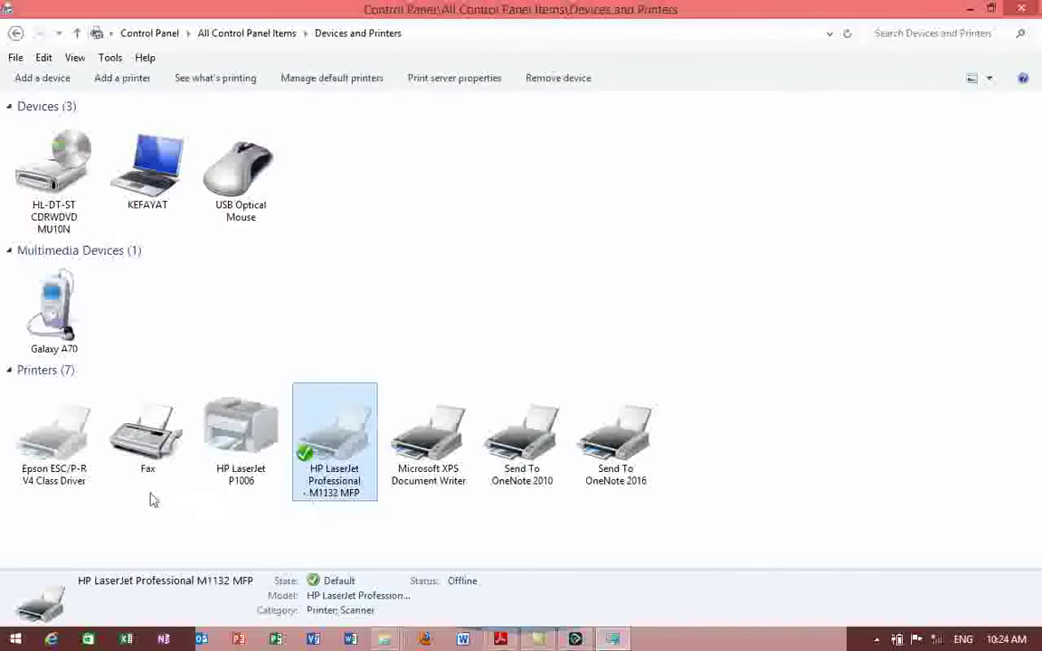
pyautogui.click(234, 460)
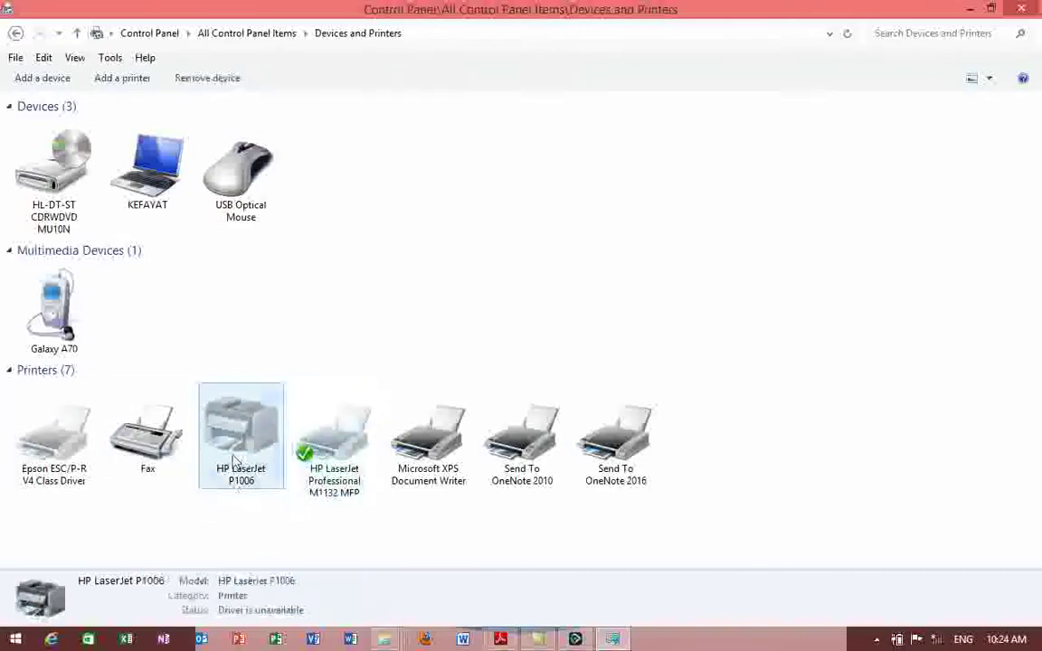
pyautogui.click(312, 465)
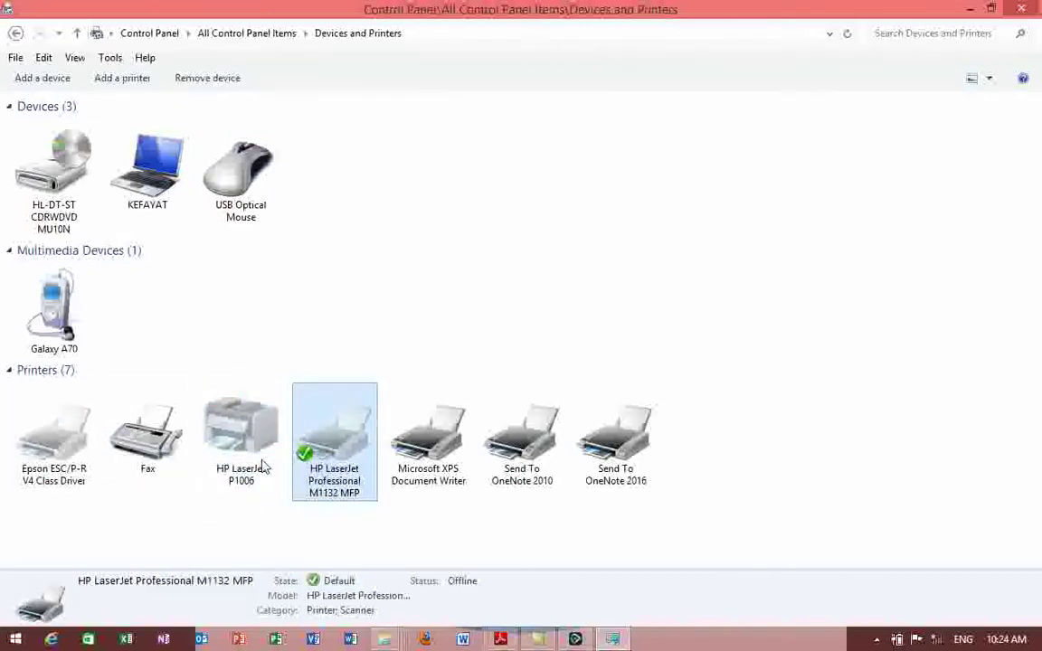
pyautogui.click(262, 466)
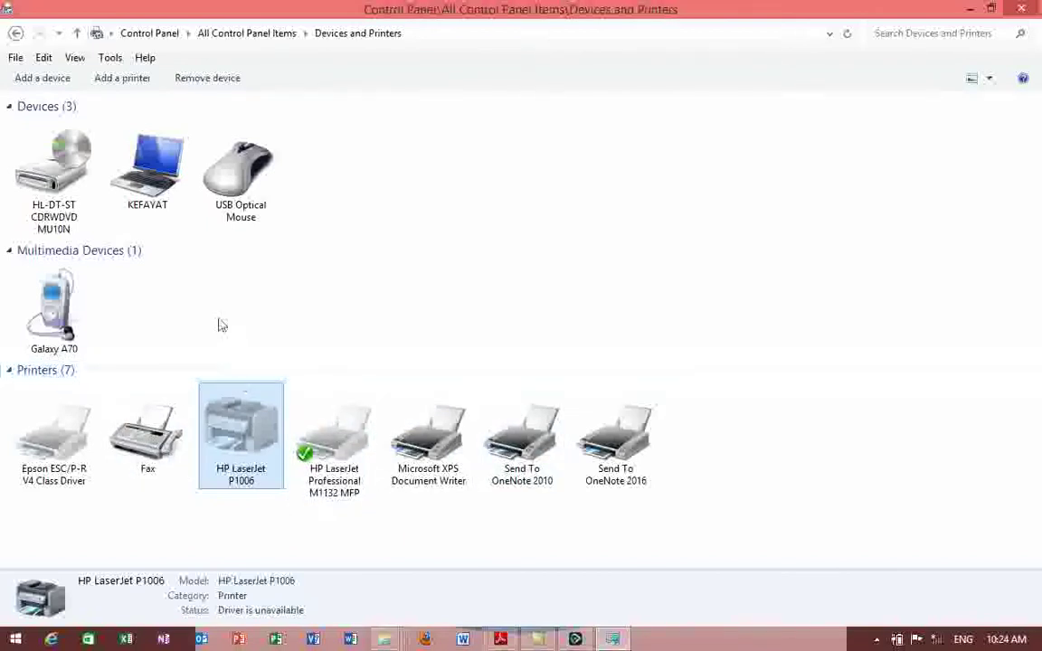
pyautogui.click(15, 33)
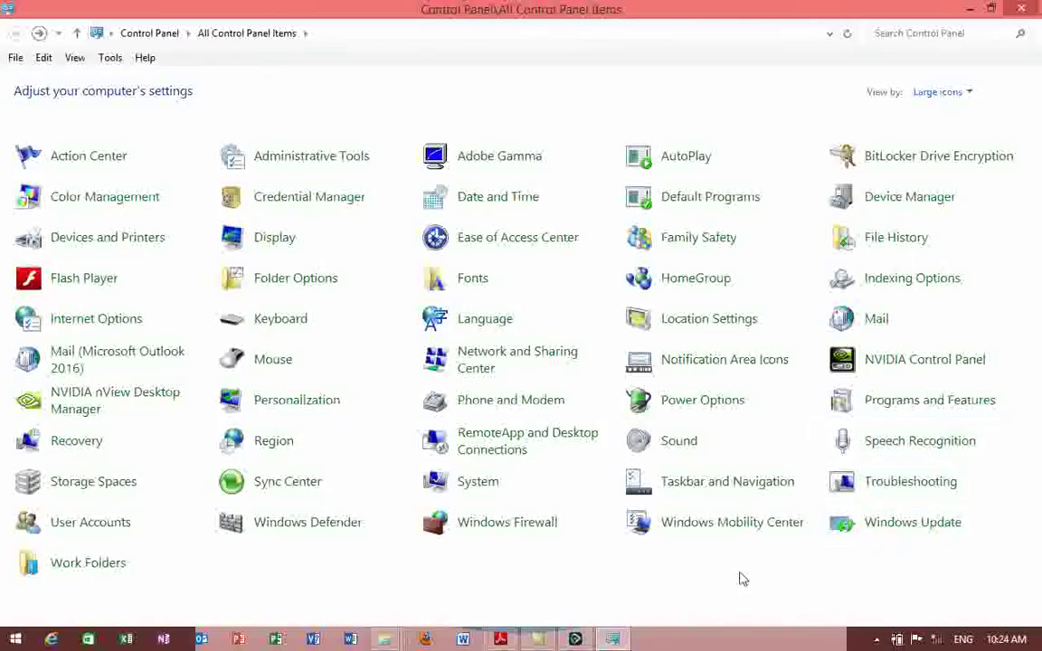
pyautogui.click(877, 639)
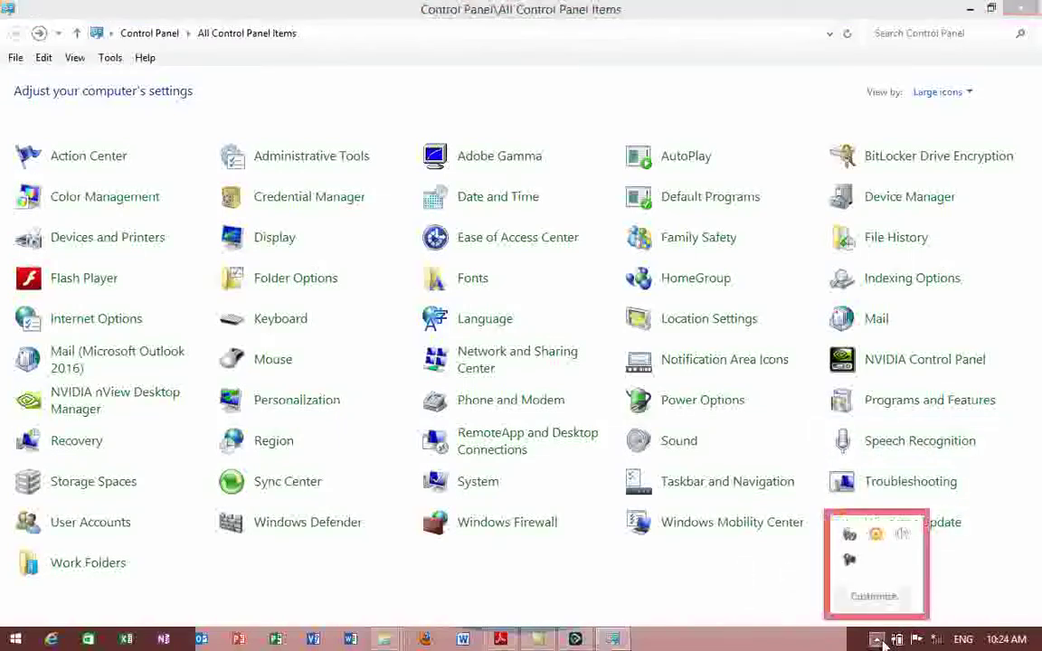
pyautogui.click(852, 562)
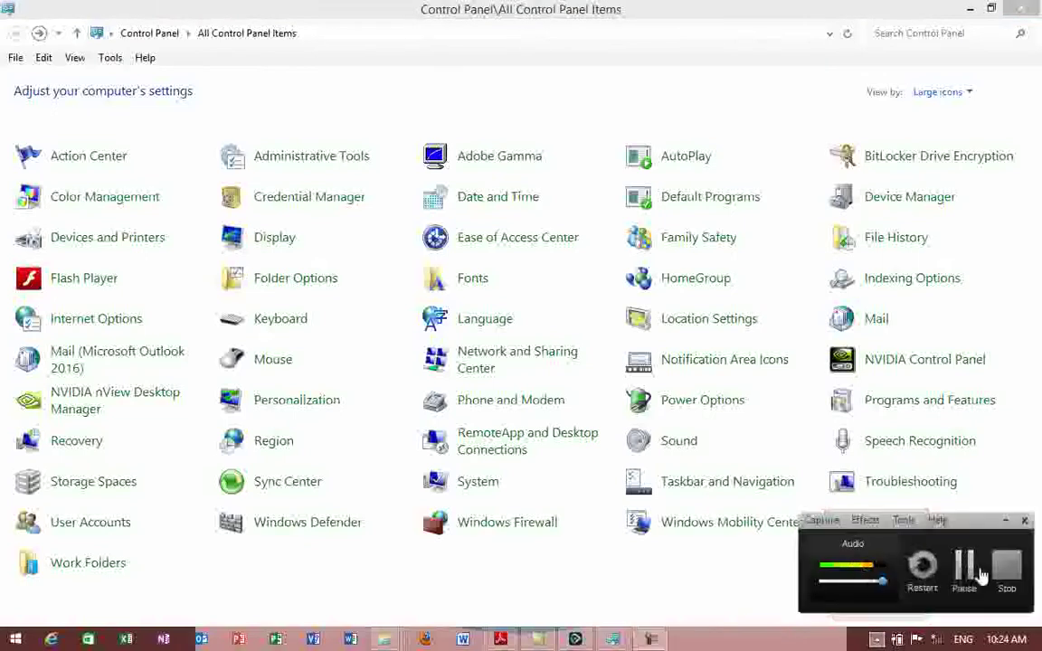